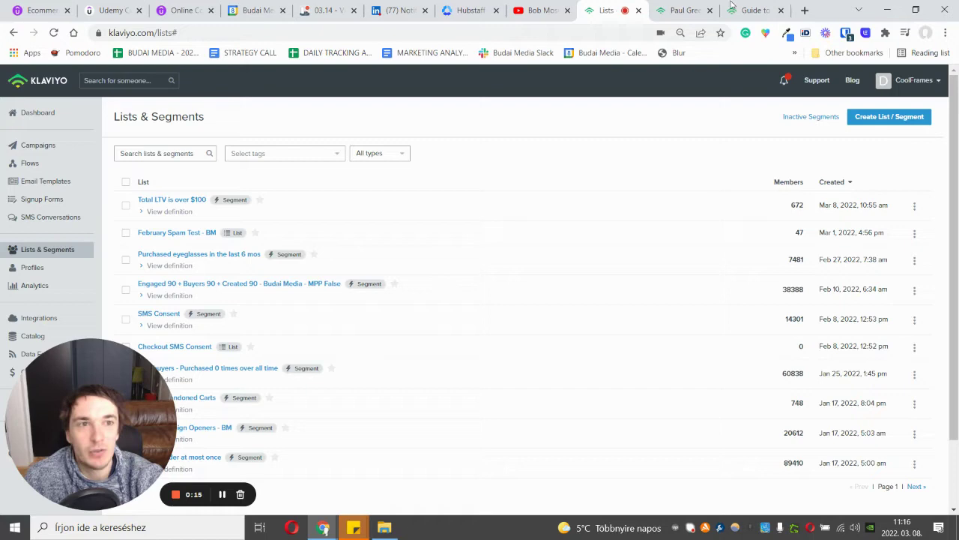
- Check the account conditions in the Guide to Klaviyo's Predictive Analytics article, and return to the Lists & Segments page
left_click(753, 10)
scroll(467, 308, "down", 1)
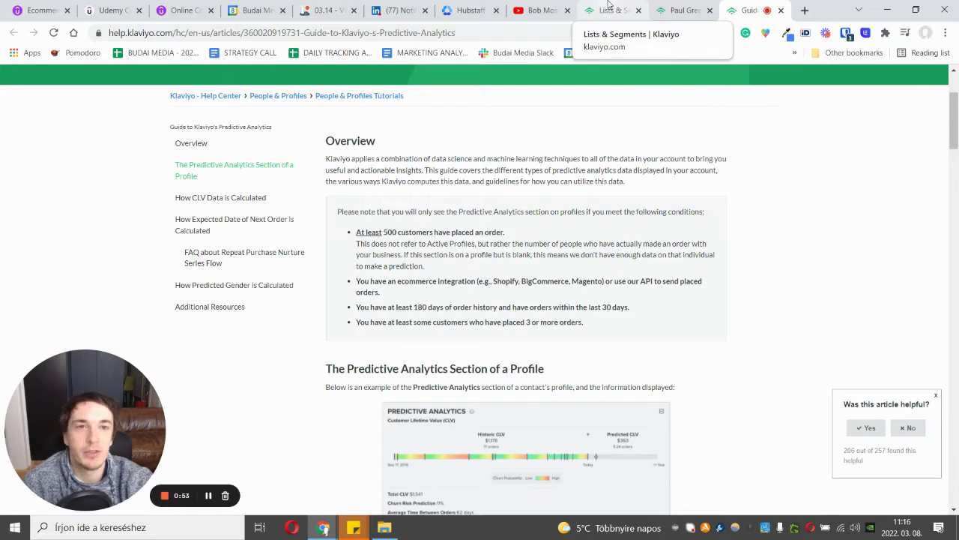
left_click(609, 8)
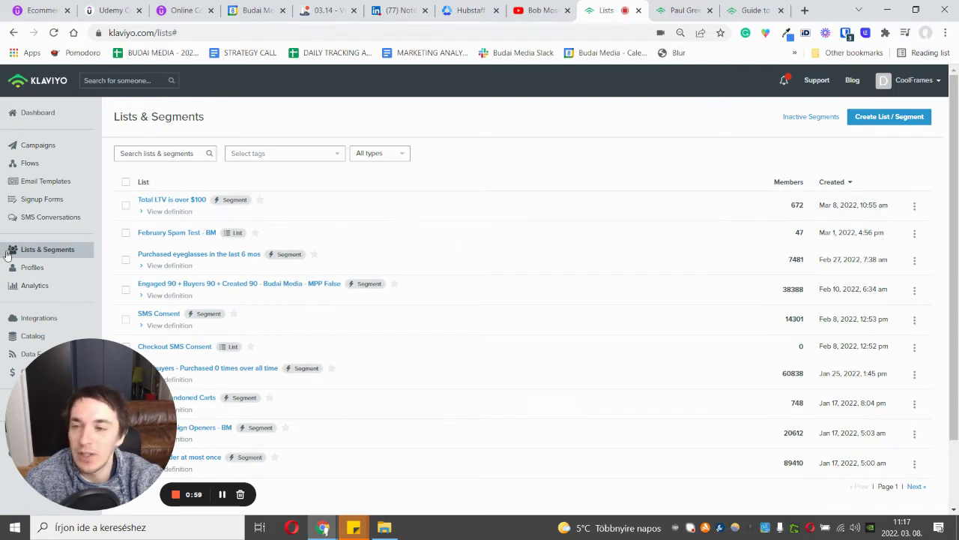
- Start a new segment whose definition uses the condition "Predictive analytics about someone"
left_click(867, 120)
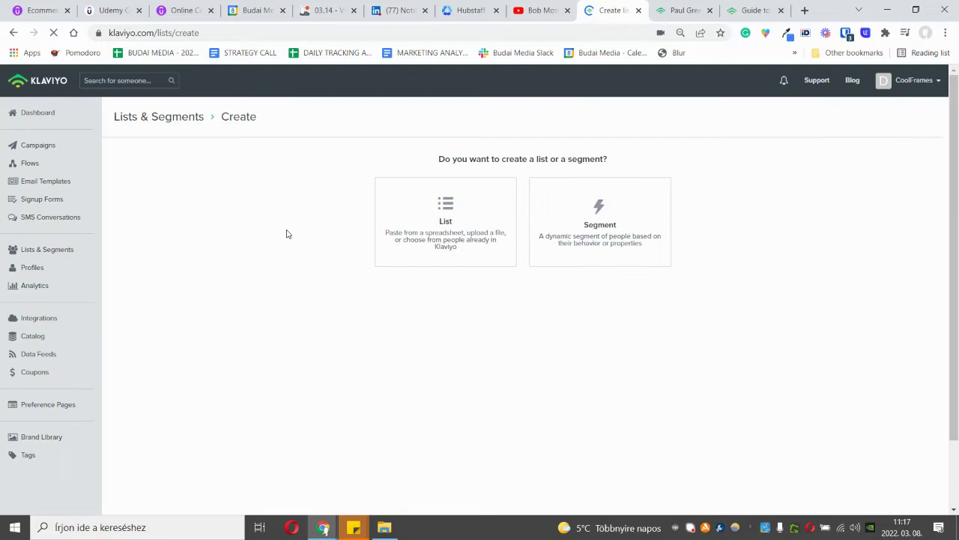
left_click(588, 225)
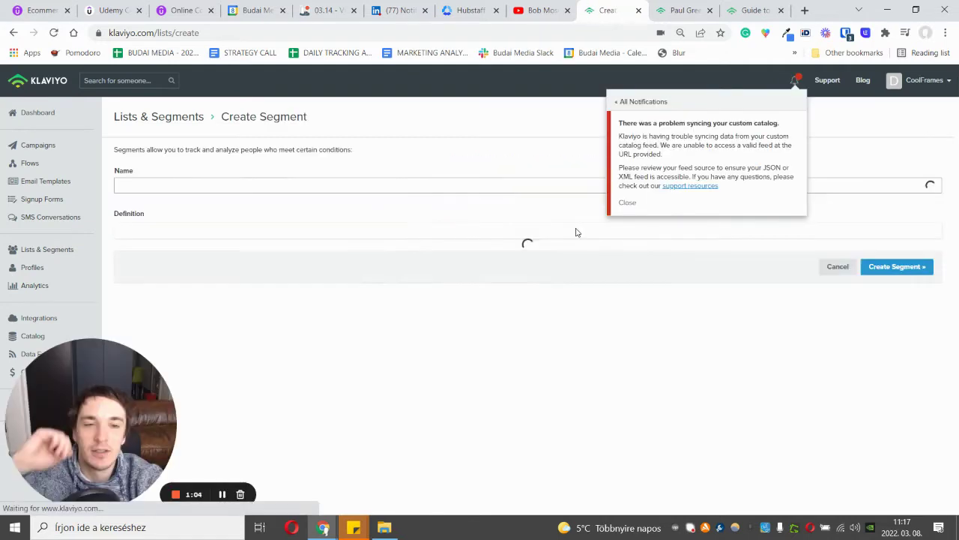
left_click(275, 184)
left_click(242, 238)
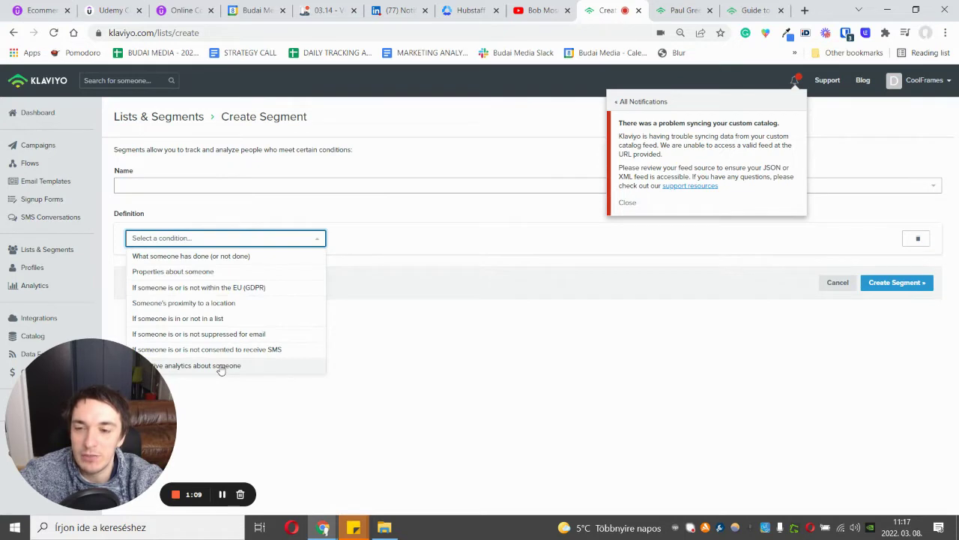
left_click(222, 367)
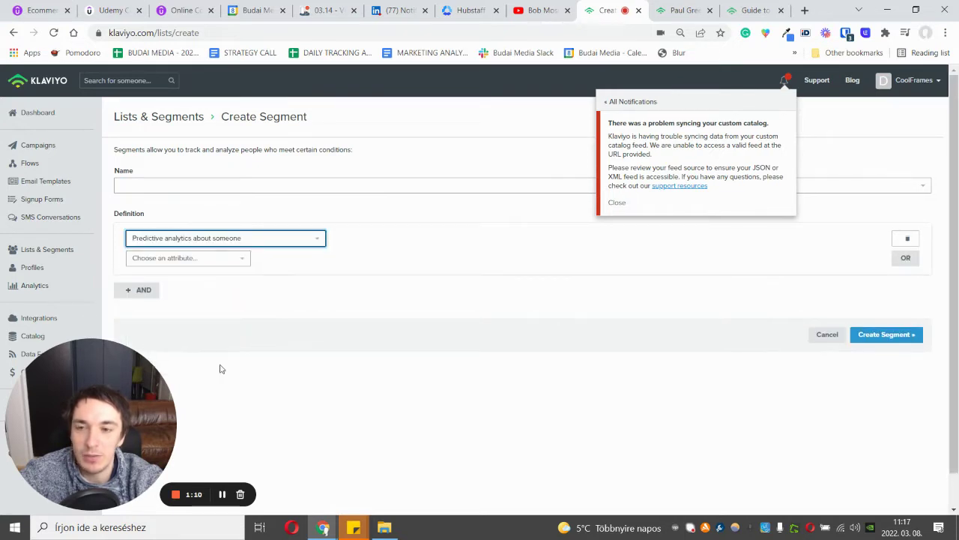
- Set the segment condition to Predicted Customer Lifetime Value is at least 100
left_click(218, 262)
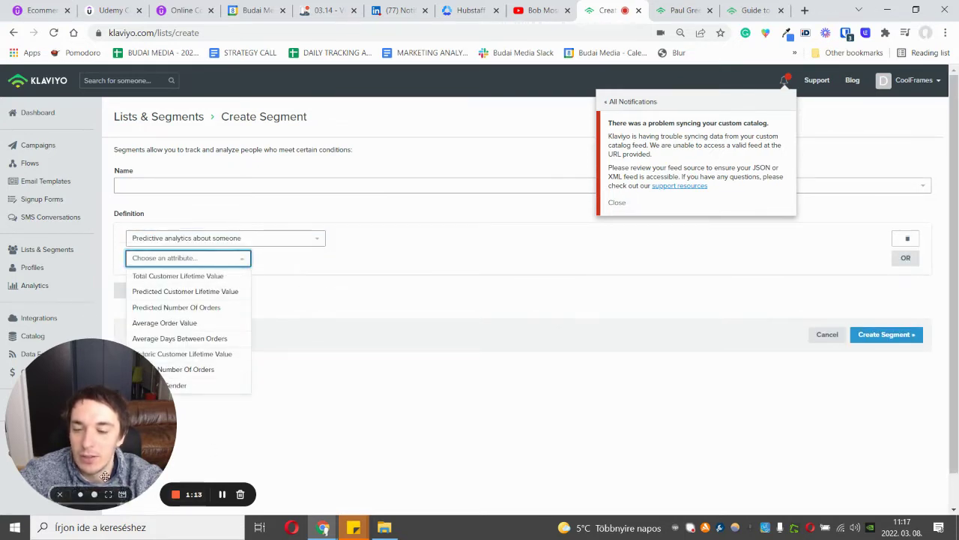
left_click(80, 494)
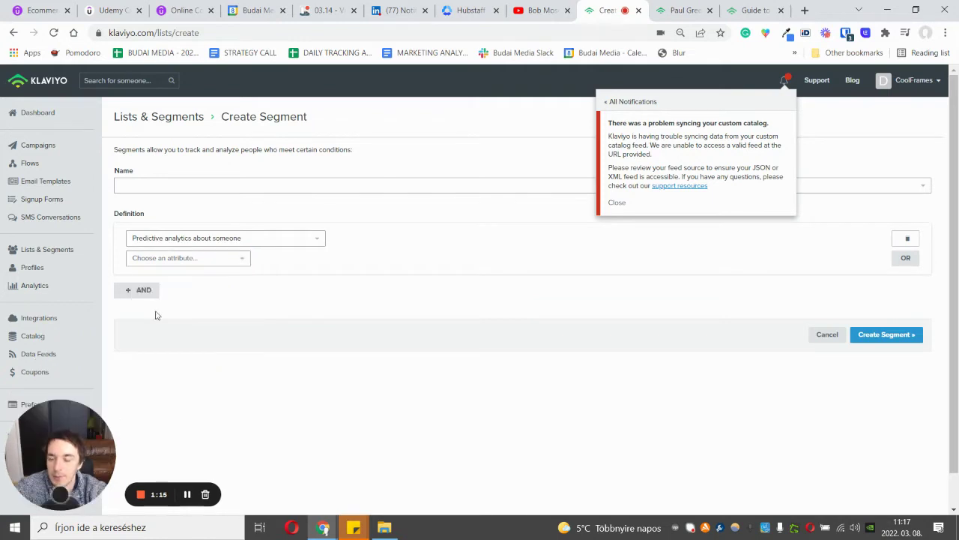
left_click(165, 258)
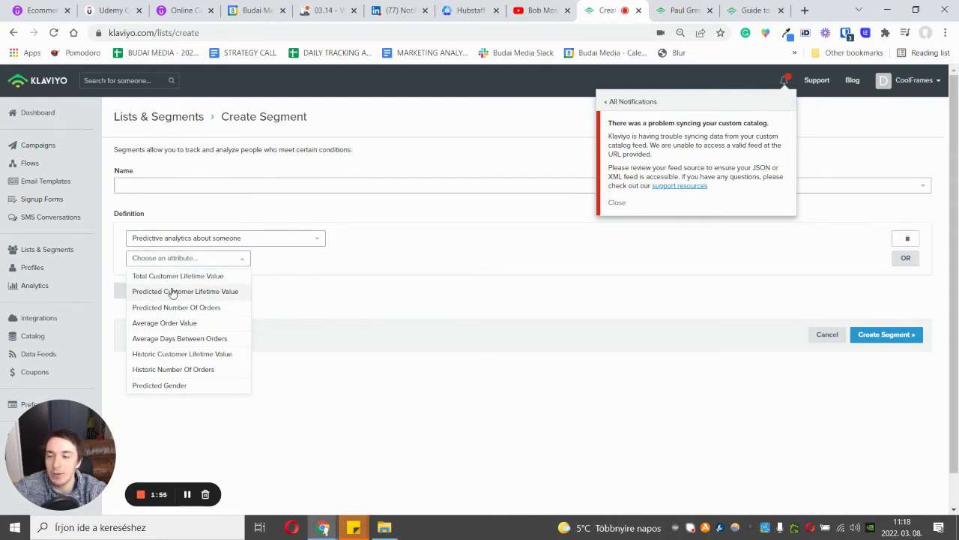
left_click(174, 291)
left_click(276, 259)
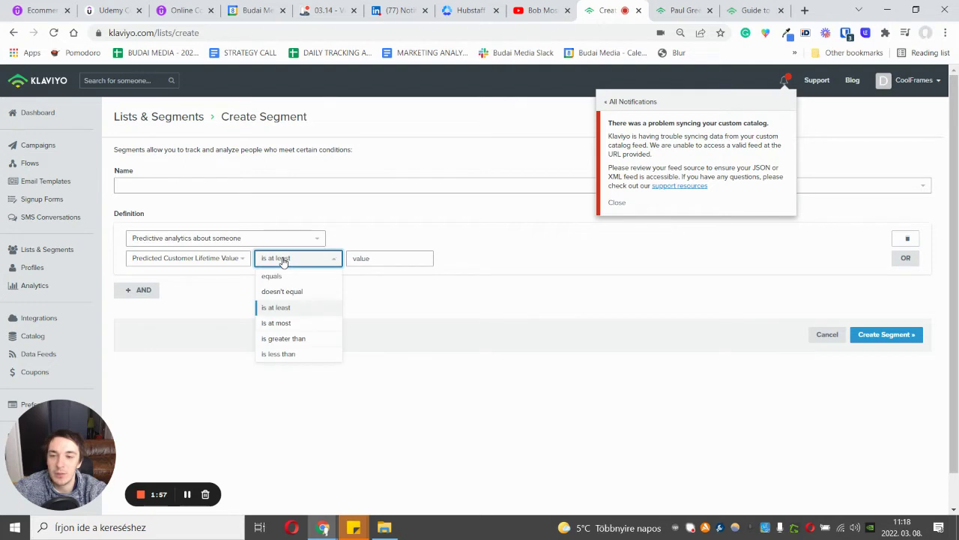
left_click(386, 258)
type("100")
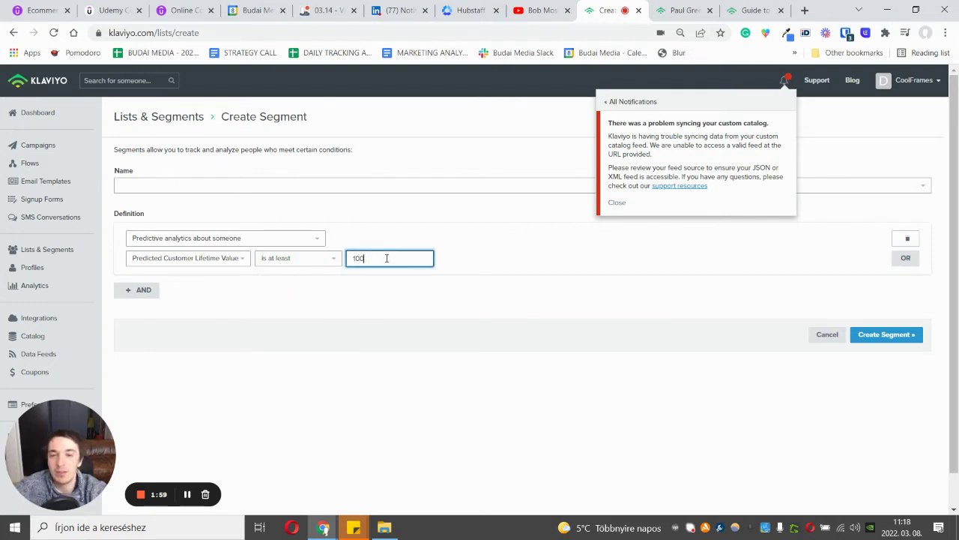
- Dismiss the catalog sync notification, name the segment "Future CLV Over $100" and create it
left_click(616, 203)
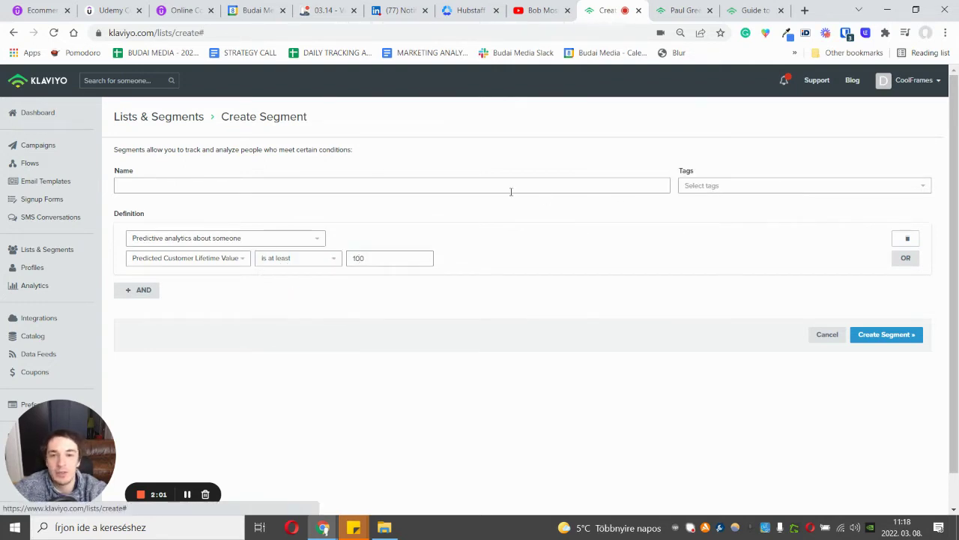
left_click(496, 187)
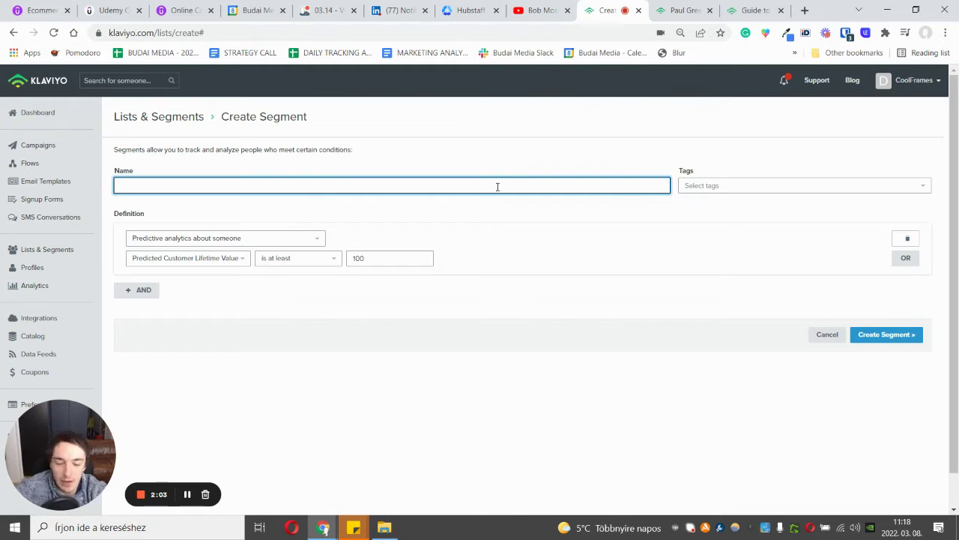
type("Future LT")
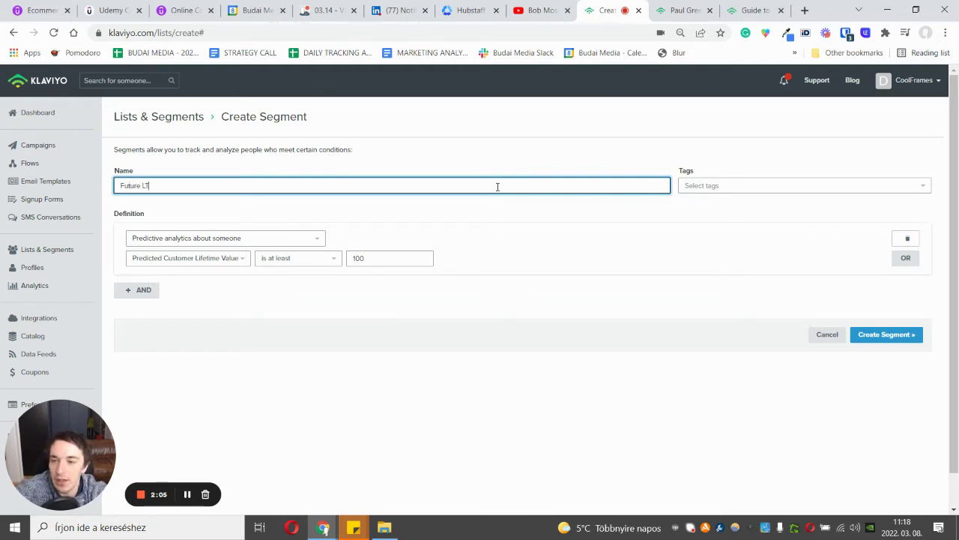
key("BackSpace")
key("BackSpace")
type("CLV ")
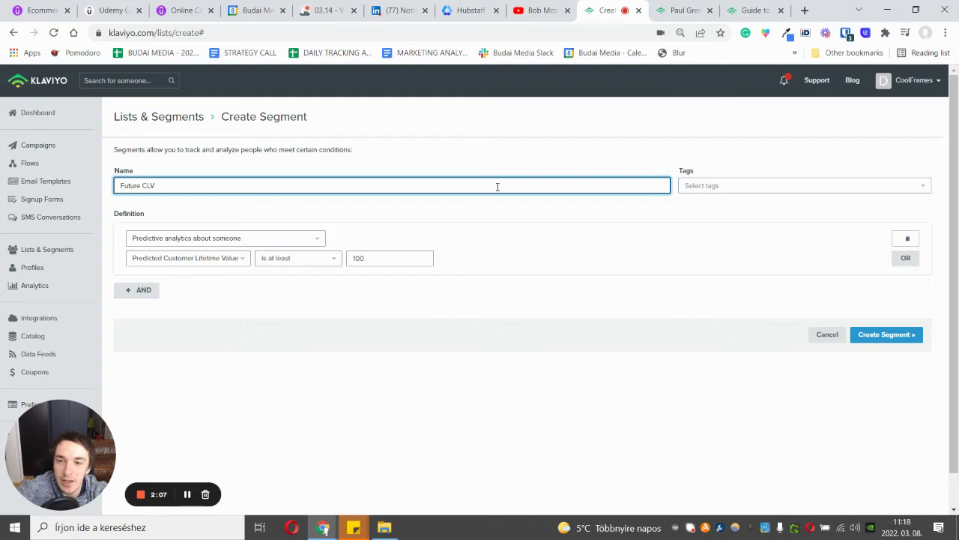
type("Over $100")
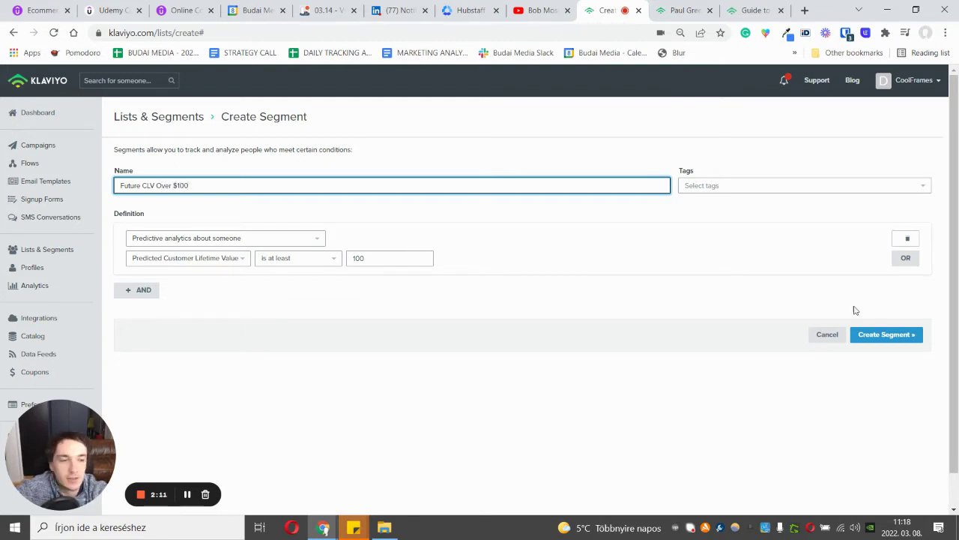
left_click(883, 334)
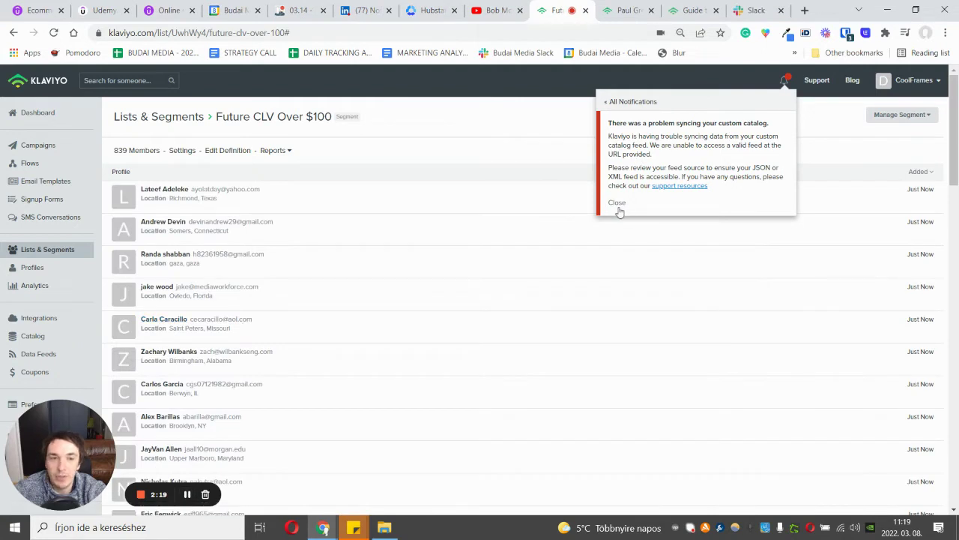
- Open the first two segment members' profiles in new tabs and examine the first member's historic and predicted CLV
left_click(617, 203)
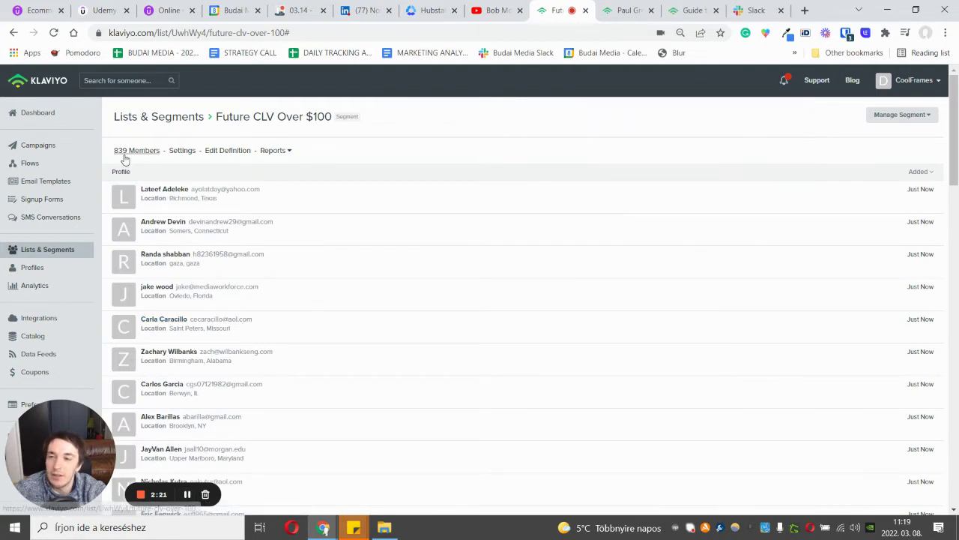
right_click(171, 192)
left_click(179, 198)
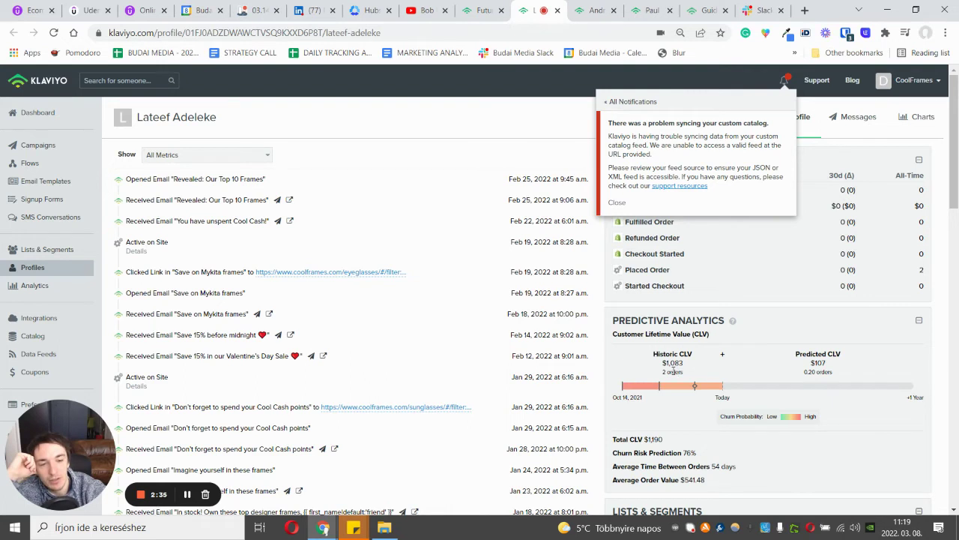
triple_click(813, 371)
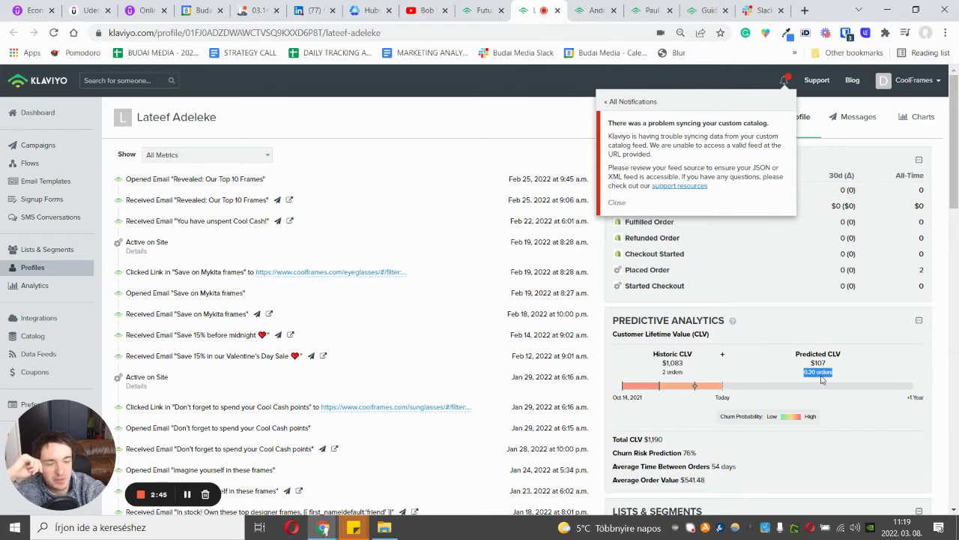
left_click(821, 373)
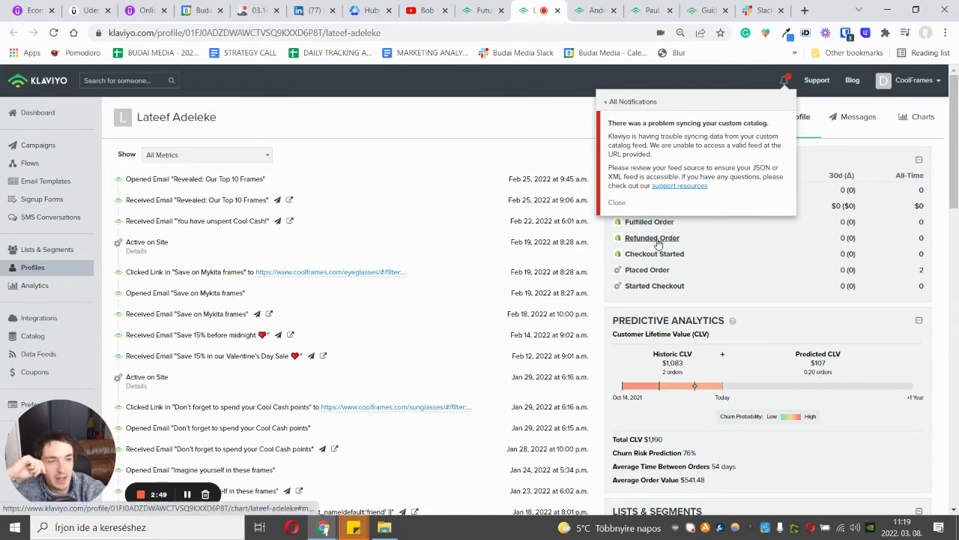
- Examine the predicted CLV and predicted order count on the second member's profile
left_click(597, 10)
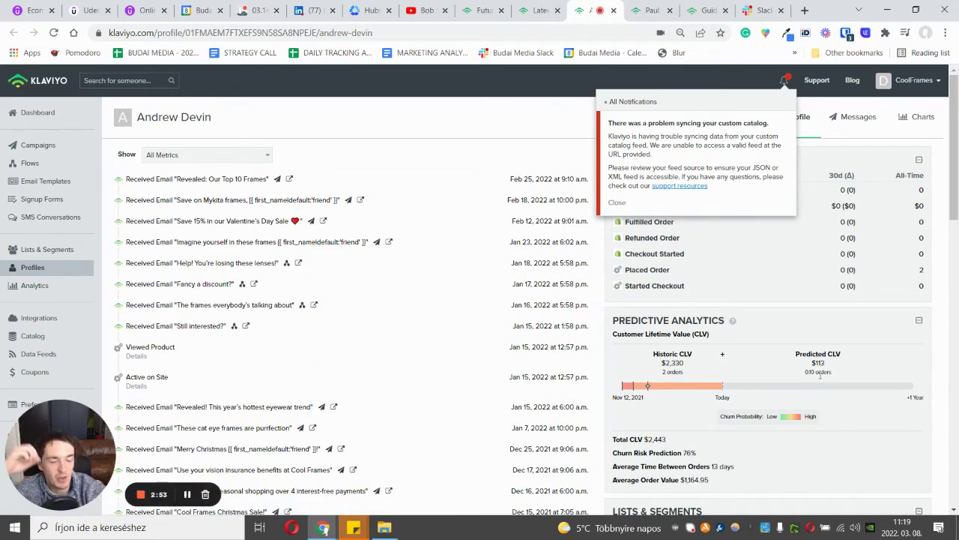
double_click(824, 373)
left_click(820, 379)
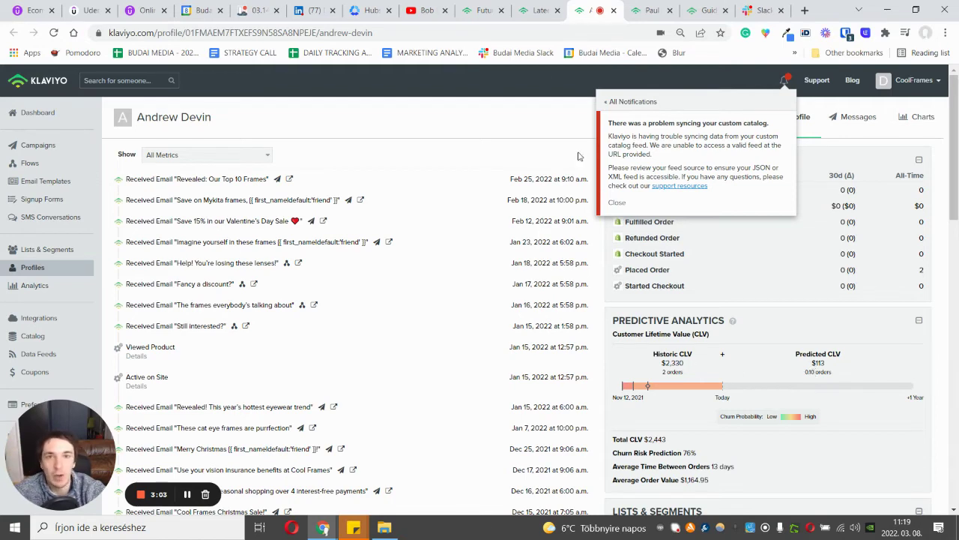
- Review the first member's total CLV, churn risk, average time between orders, average order value and segment memberships
left_click(520, 9)
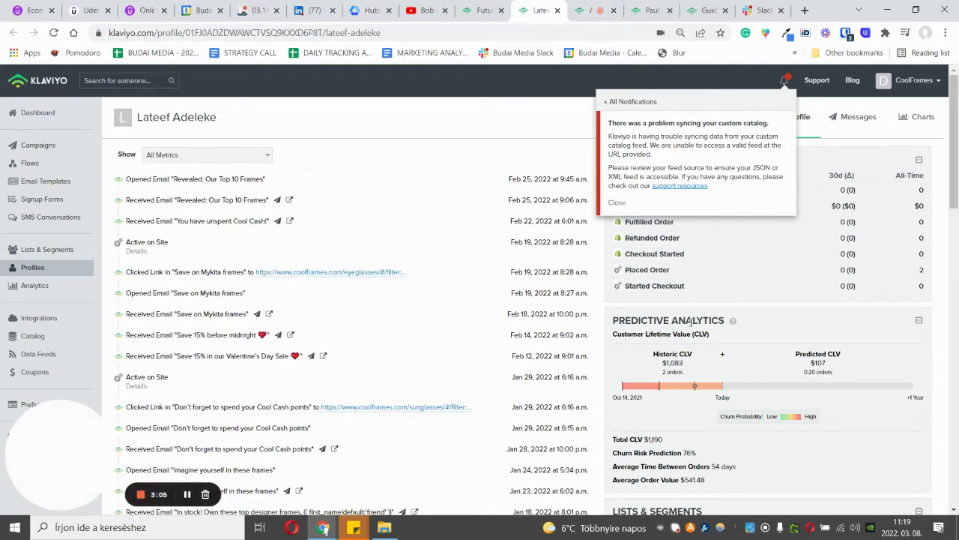
scroll(693, 322, "down", 1)
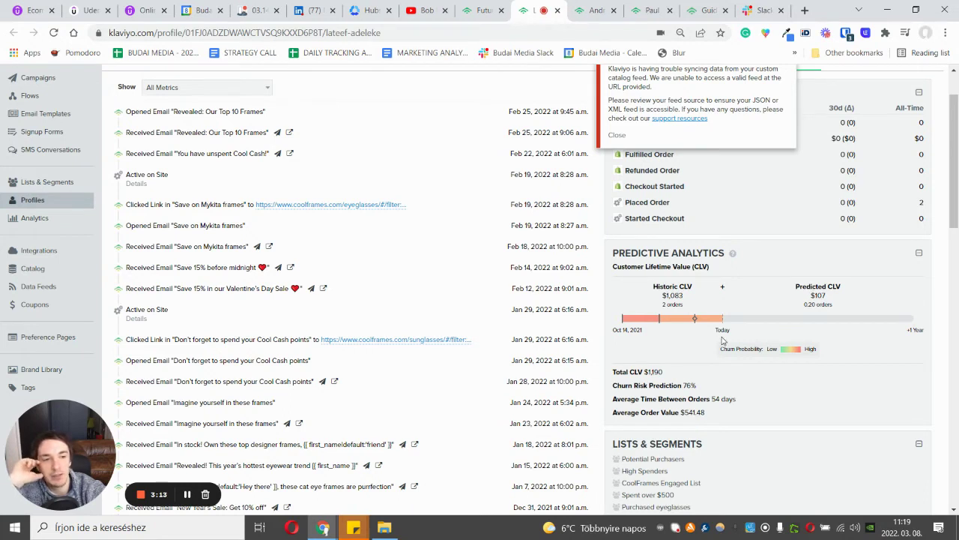
triple_click(662, 371)
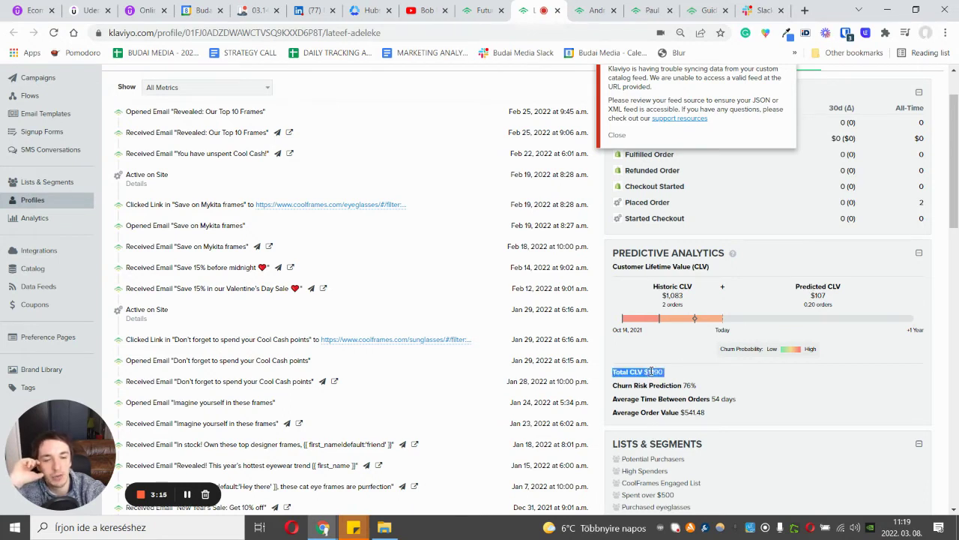
scroll(667, 384, "down", 1)
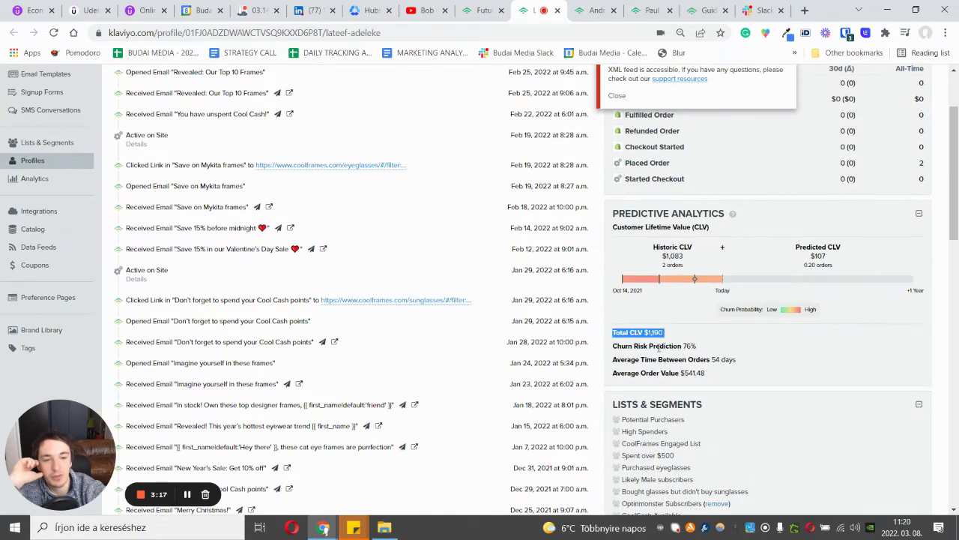
triple_click(650, 346)
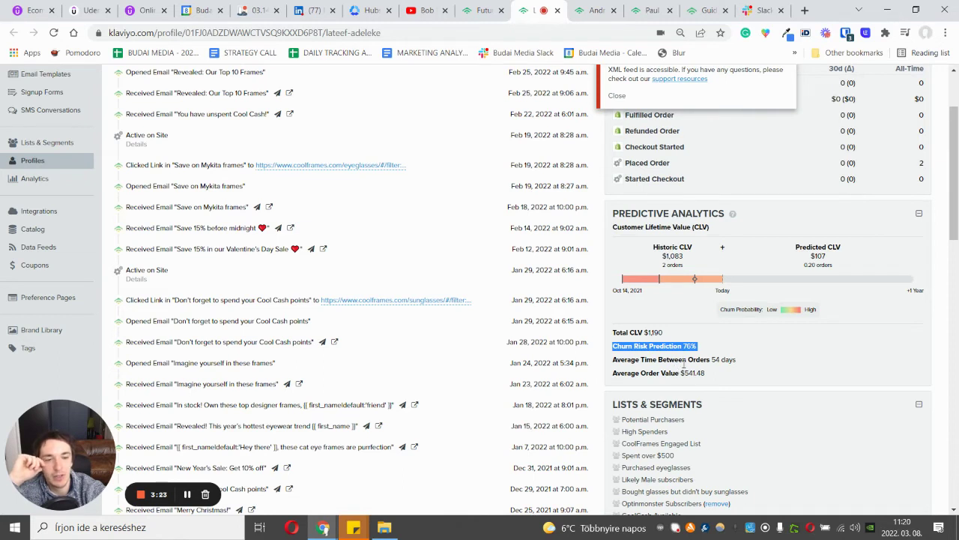
triple_click(683, 360)
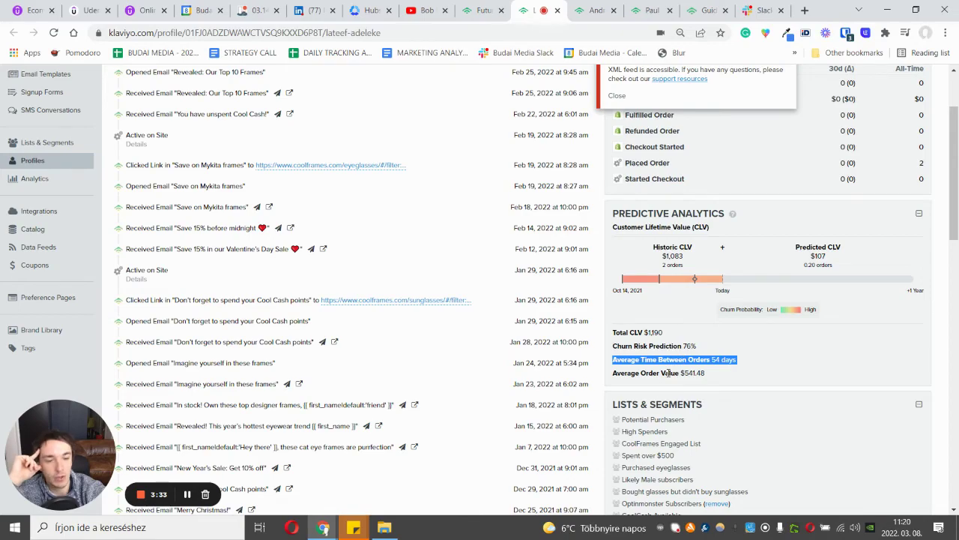
triple_click(667, 373)
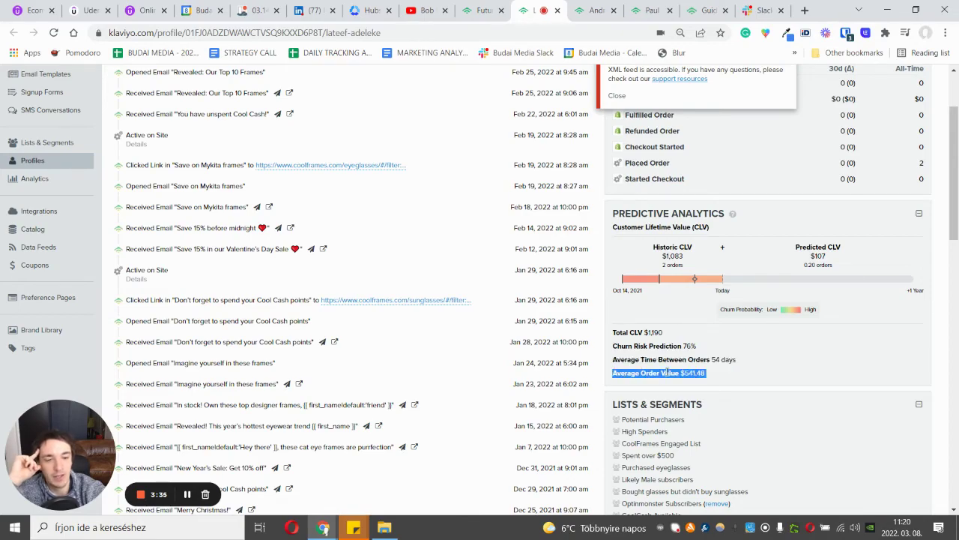
scroll(667, 372, "down", 6)
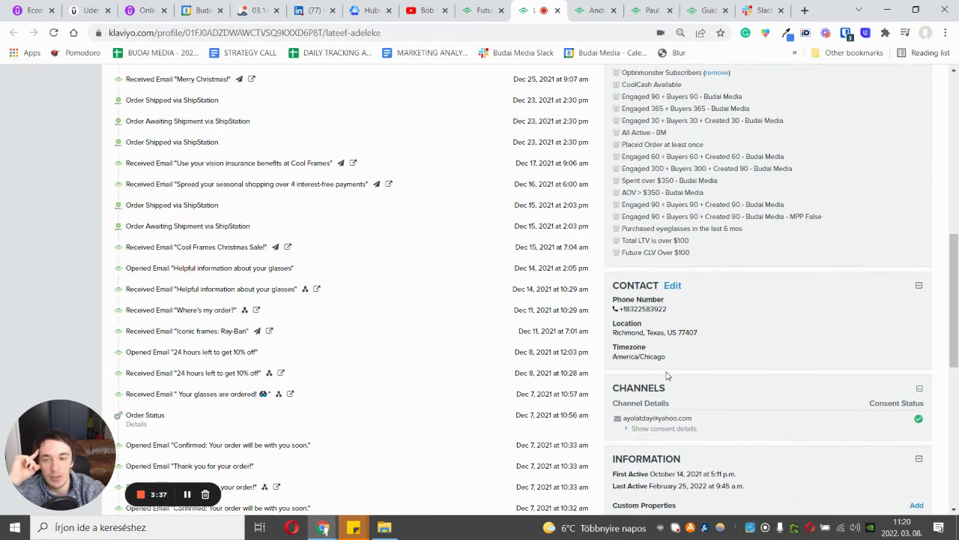
scroll(666, 374, "up", 10)
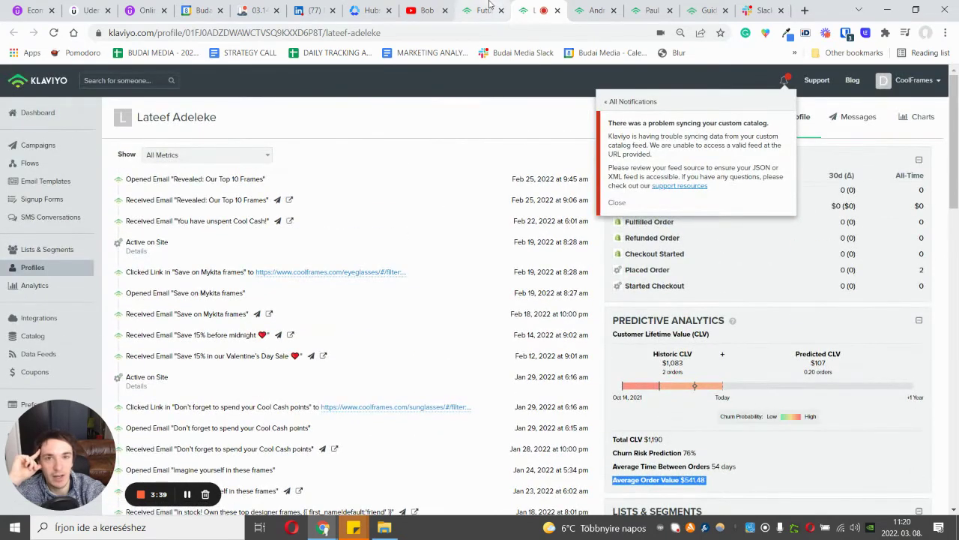
- Compare the predictive analytics on the second member's profile with those on the other customer profile already open
left_click(594, 10)
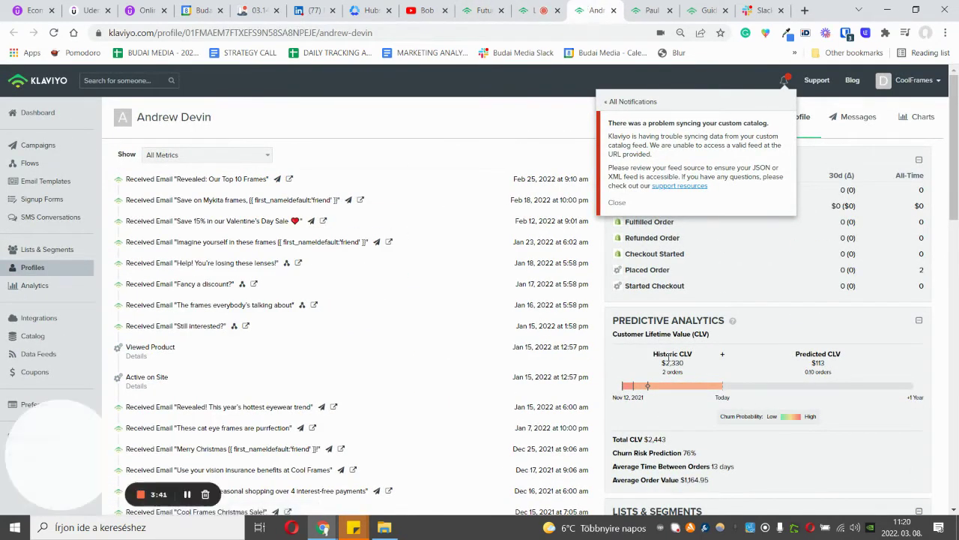
left_click(650, 10)
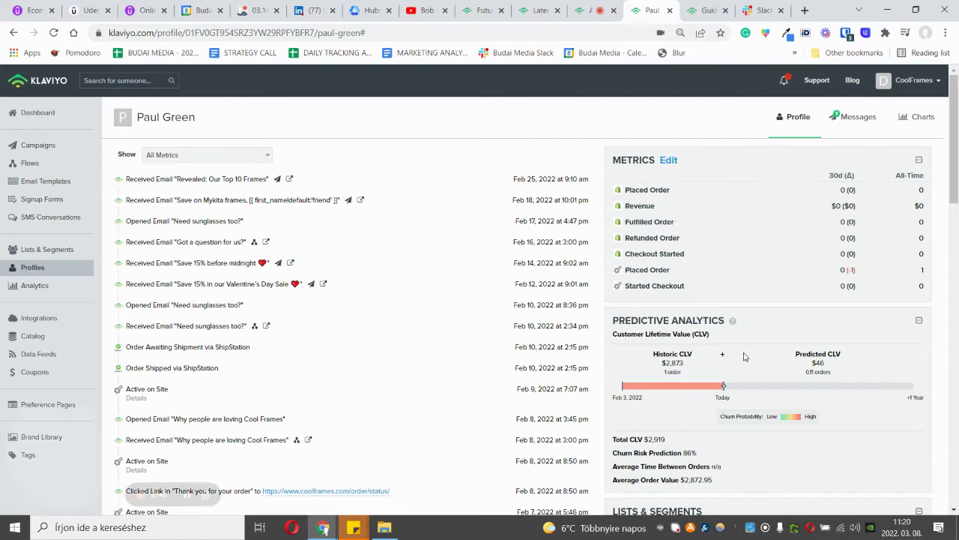
scroll(745, 357, "down", 1)
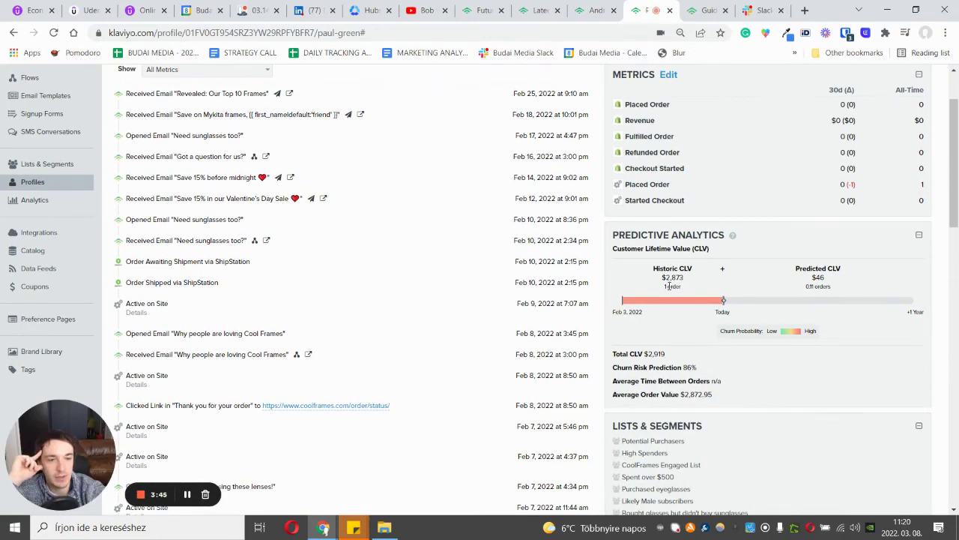
scroll(645, 316, "up", 1)
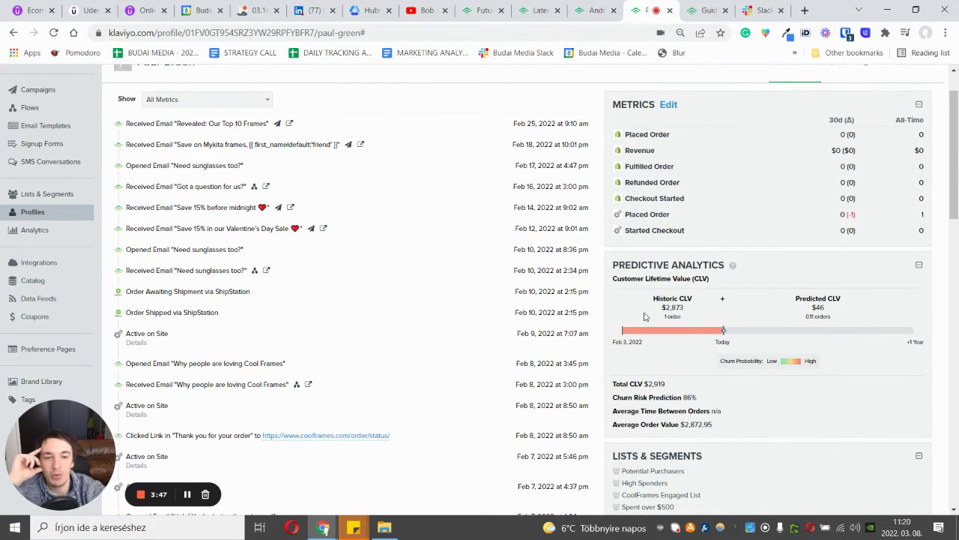